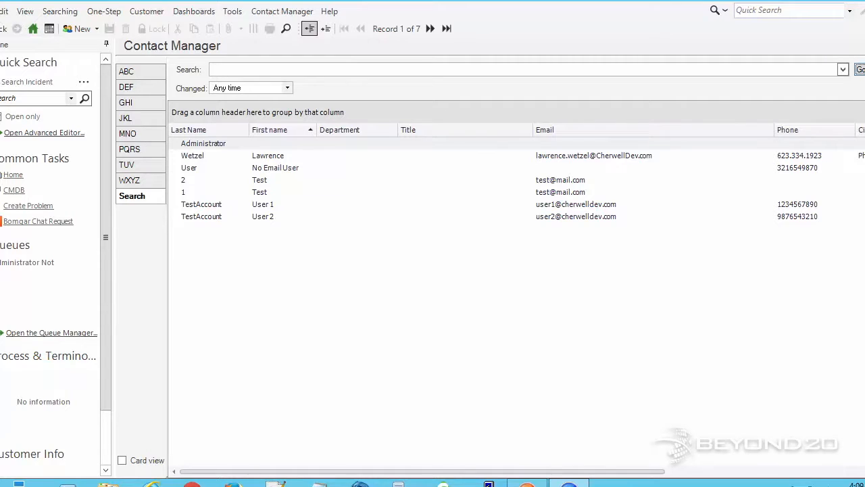
# Delete all Customer - Internal records in the current Contact Manager group
pyautogui.hotkey('alt', 'f')
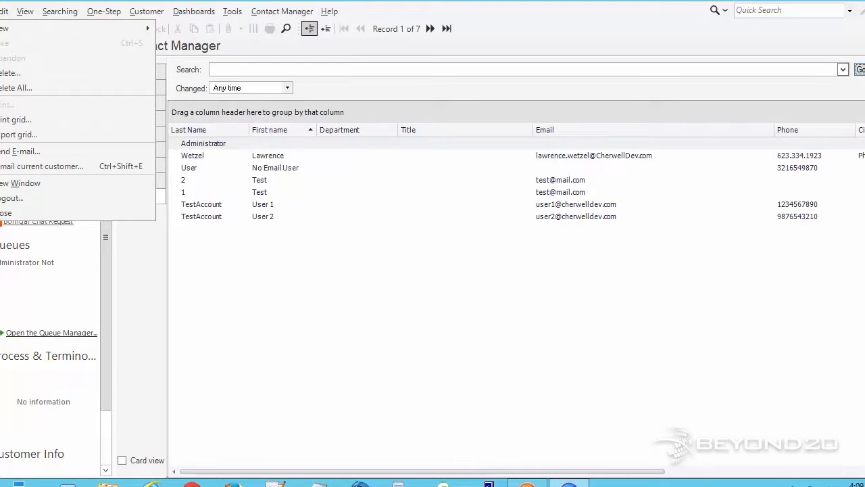
pyautogui.click(70, 83)
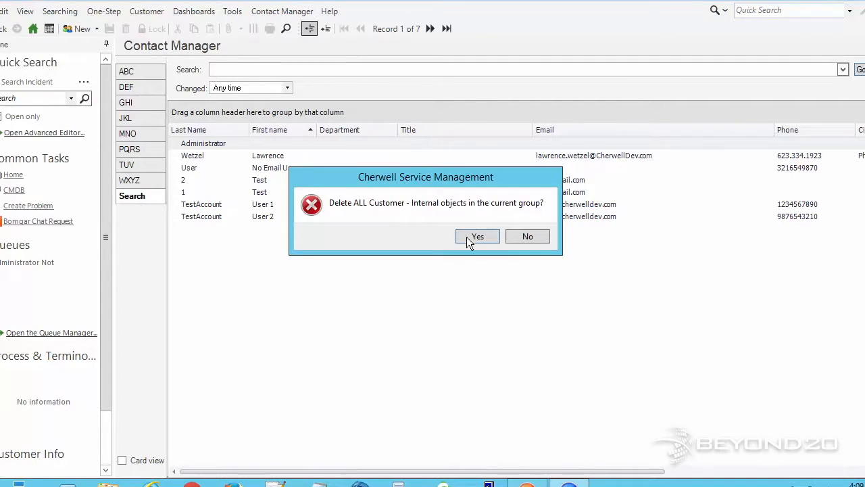
pyautogui.click(486, 236)
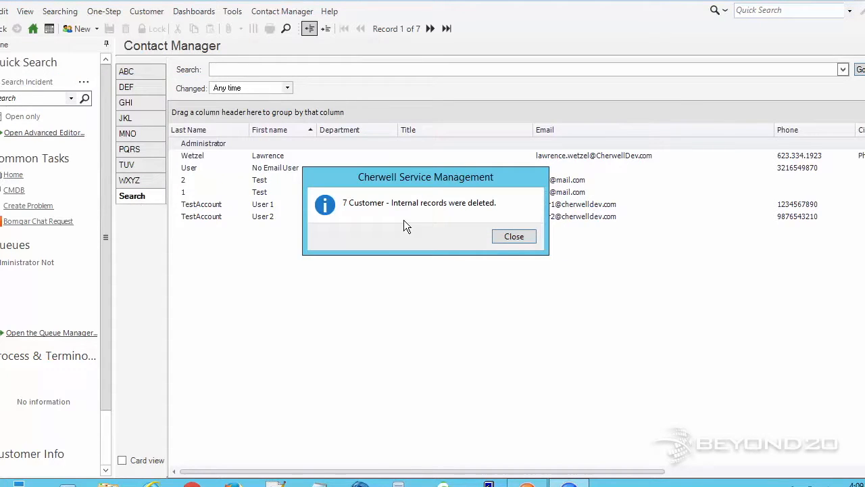
pyautogui.click(511, 242)
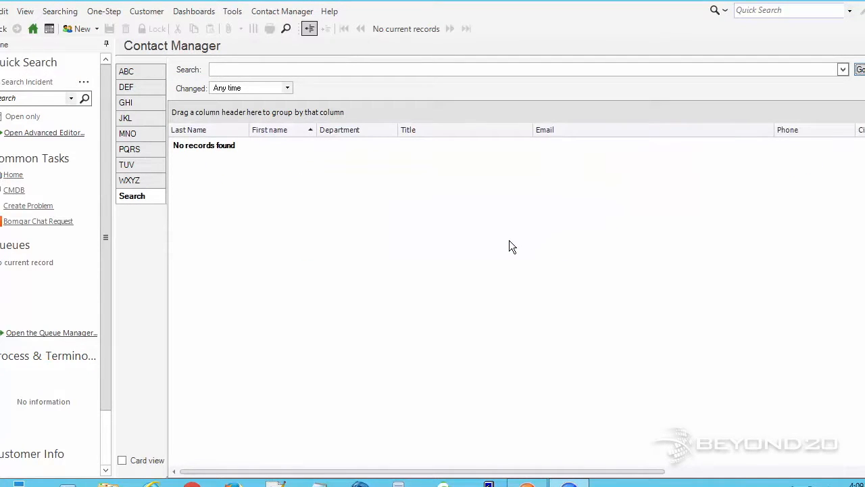
# Switch to Cherwell Administrator and open the action settings of the AD Import scheduled item for editing
pyautogui.click(534, 484)
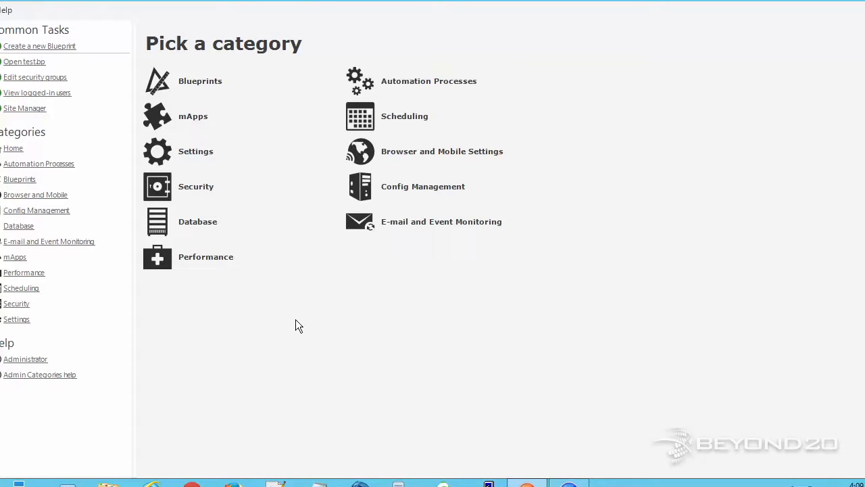
pyautogui.click(34, 291)
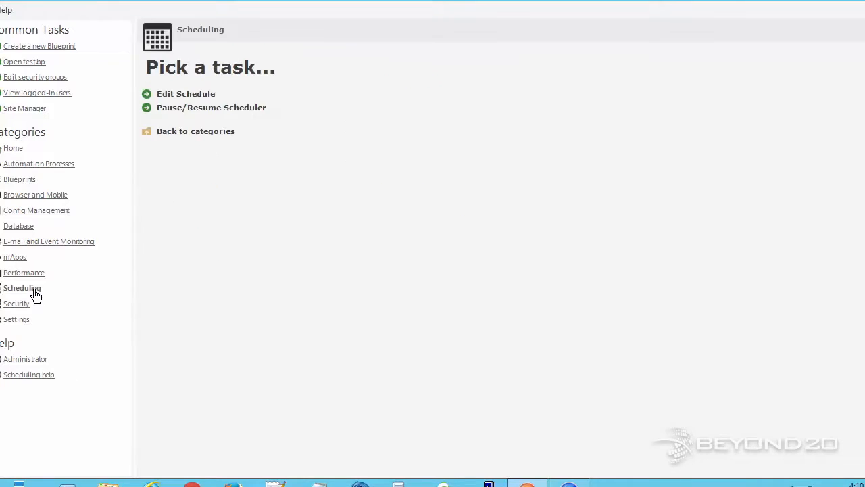
pyautogui.click(178, 99)
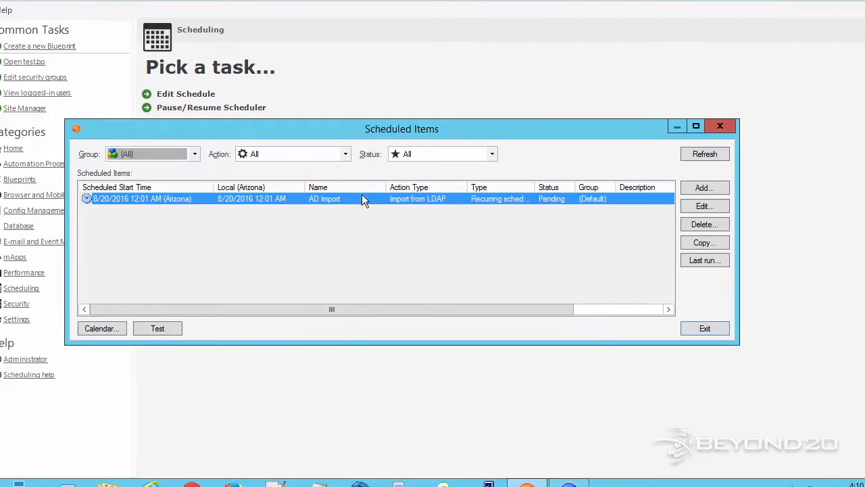
pyautogui.click(700, 209)
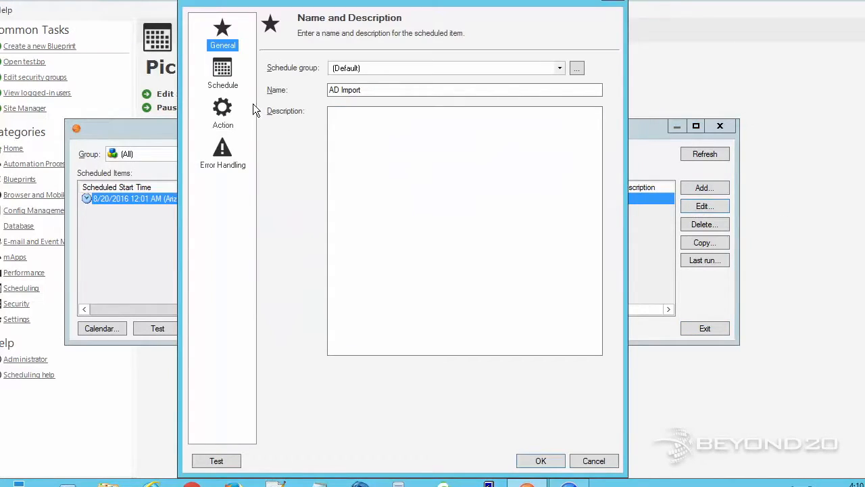
pyautogui.click(230, 109)
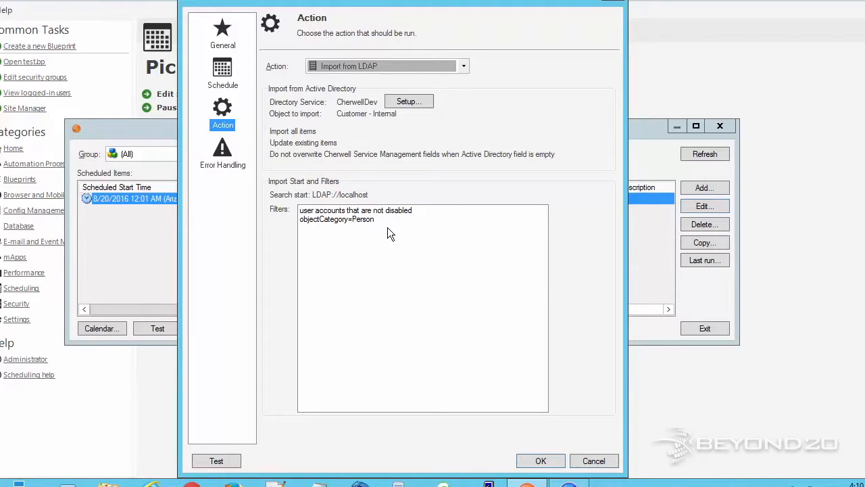
# Go through the Active Directory import setup with the CherwellDev directory service and the Customer - Internal object, up to the filter settings
pyautogui.click(409, 103)
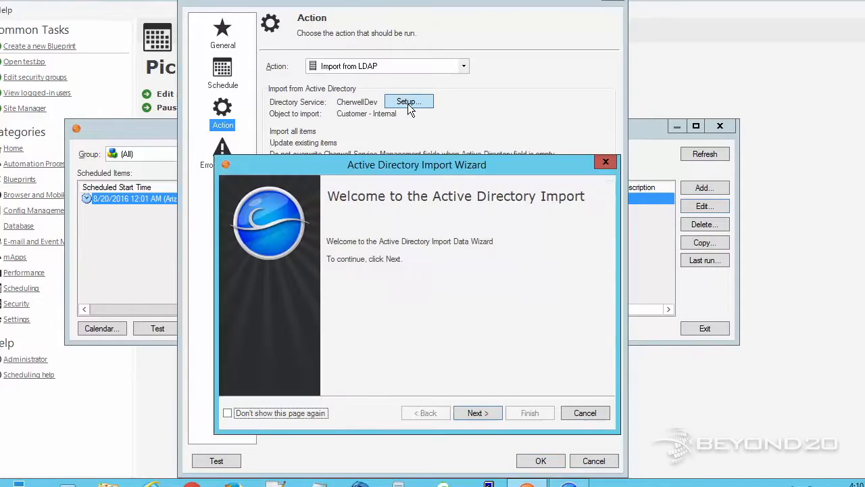
pyautogui.click(476, 414)
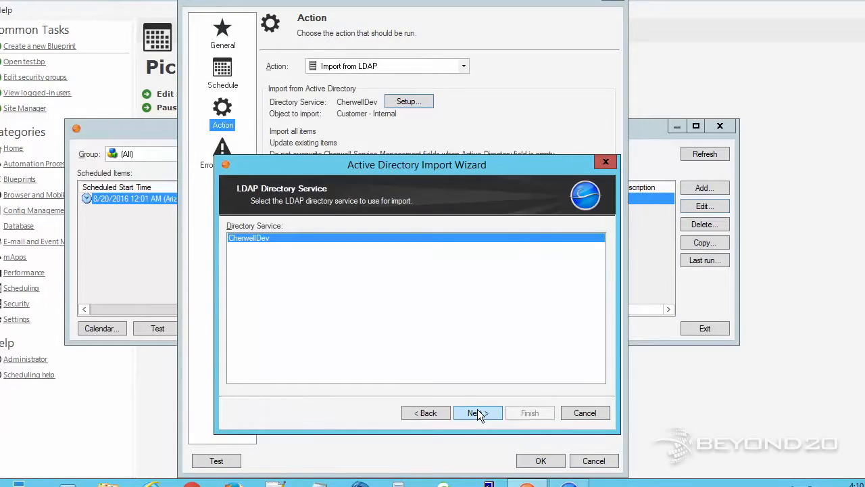
pyautogui.click(478, 413)
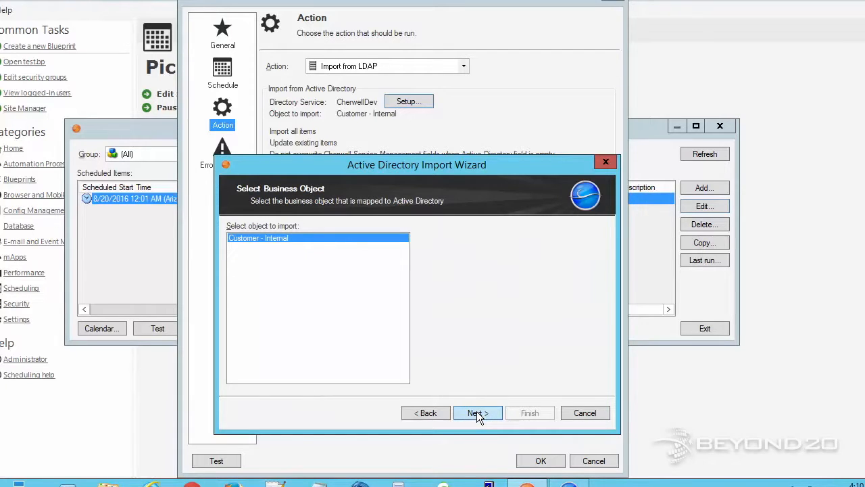
pyautogui.click(478, 413)
pyautogui.click(478, 413)
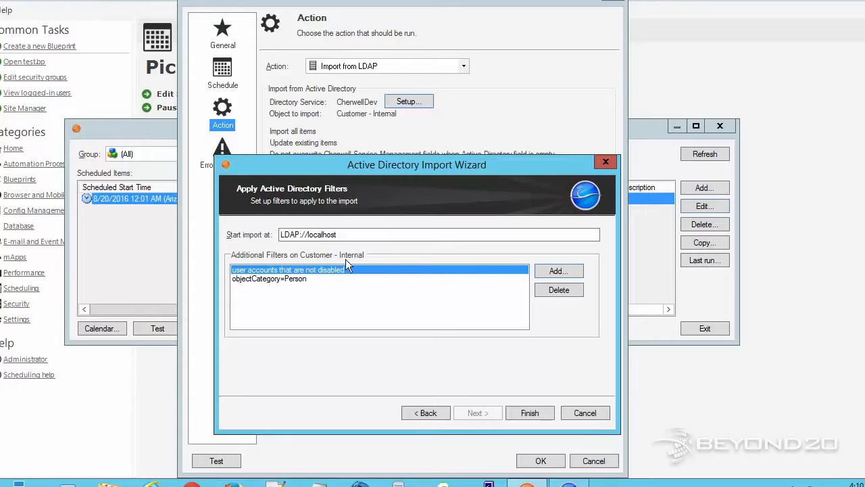
# Look up the LDAP name for Email in the web list of LDAP attributes, add the custom import filter mail=*, and finish the wizard
pyautogui.click(557, 271)
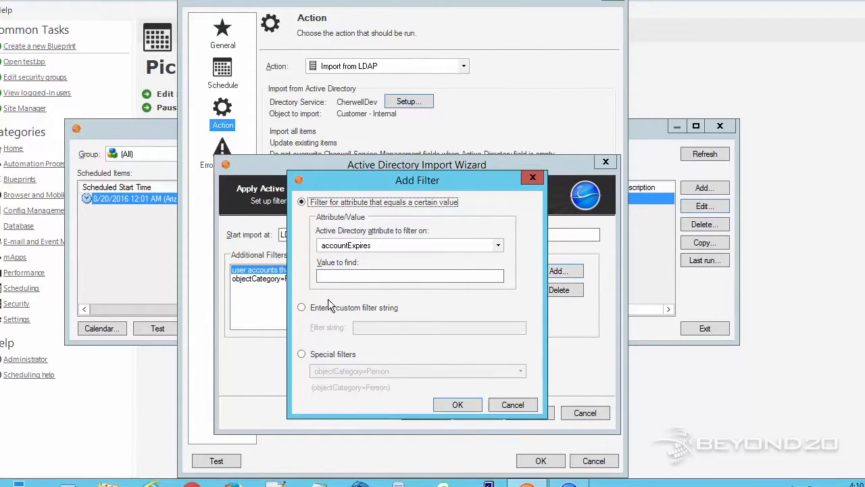
pyautogui.click(329, 309)
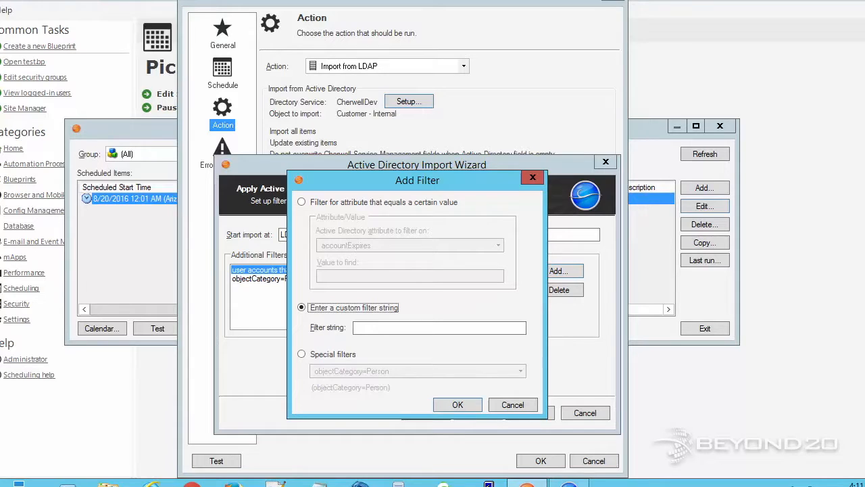
pyautogui.moveTo(0, 6); pyautogui.dragTo(332, 0)
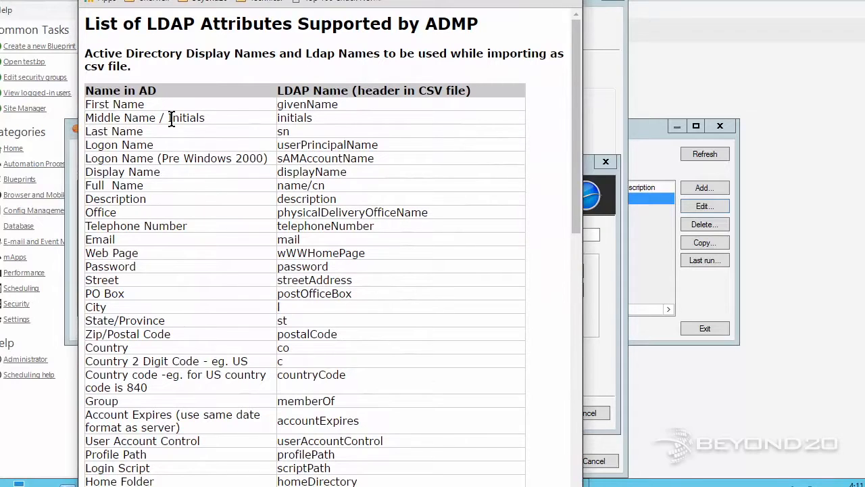
pyautogui.doubleClick(106, 238)
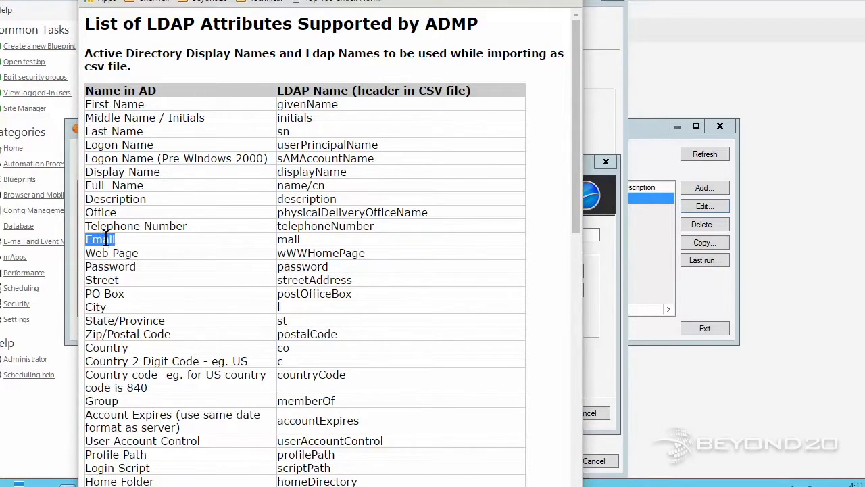
pyautogui.doubleClick(289, 239)
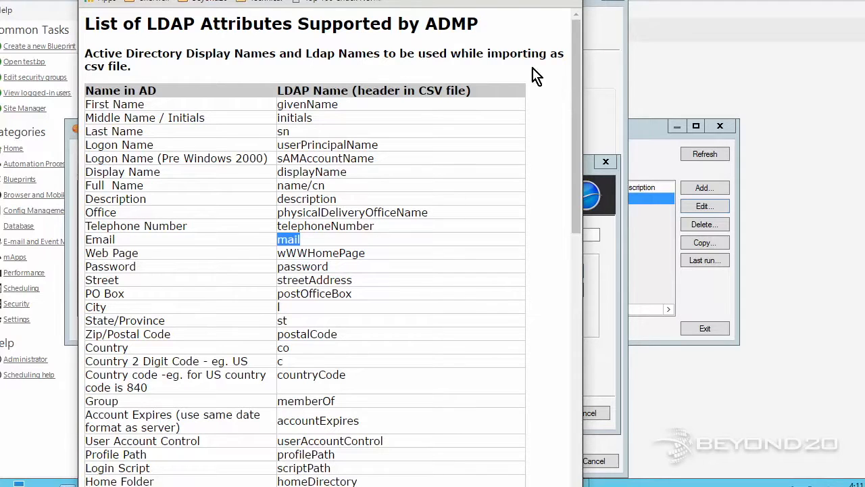
pyautogui.moveTo(379, 0); pyautogui.dragTo(0, 3)
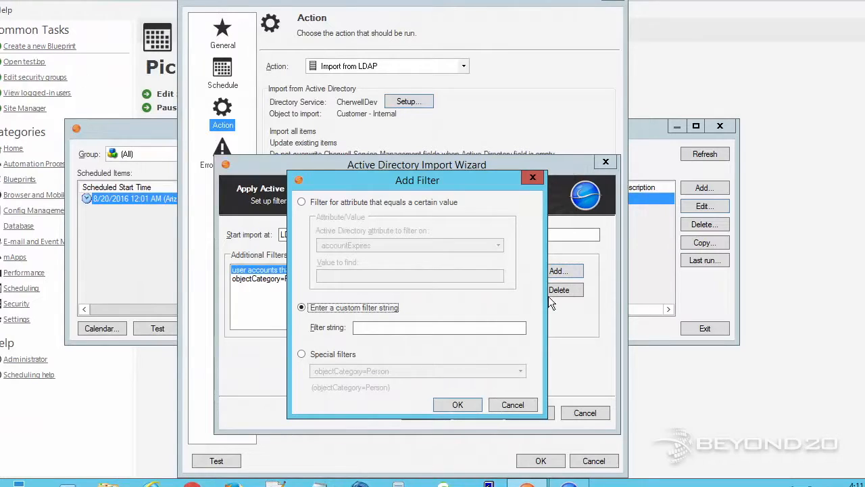
pyautogui.click(419, 328)
pyautogui.write('mail="')
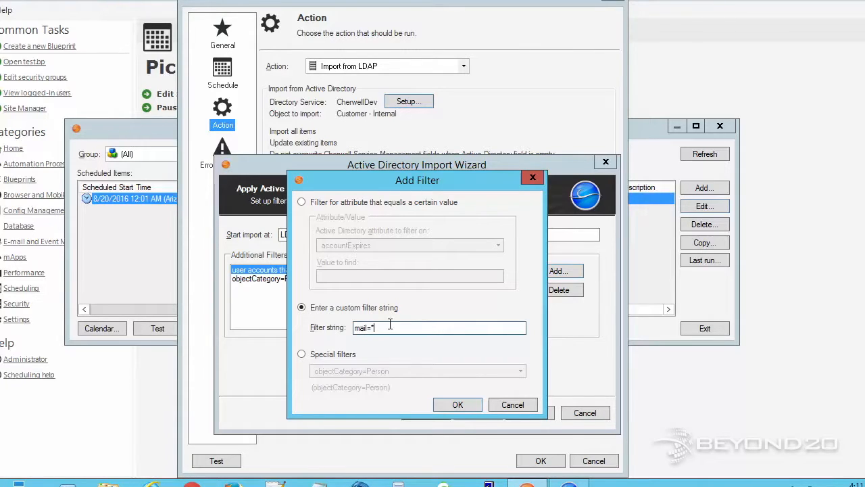
pyautogui.click(459, 404)
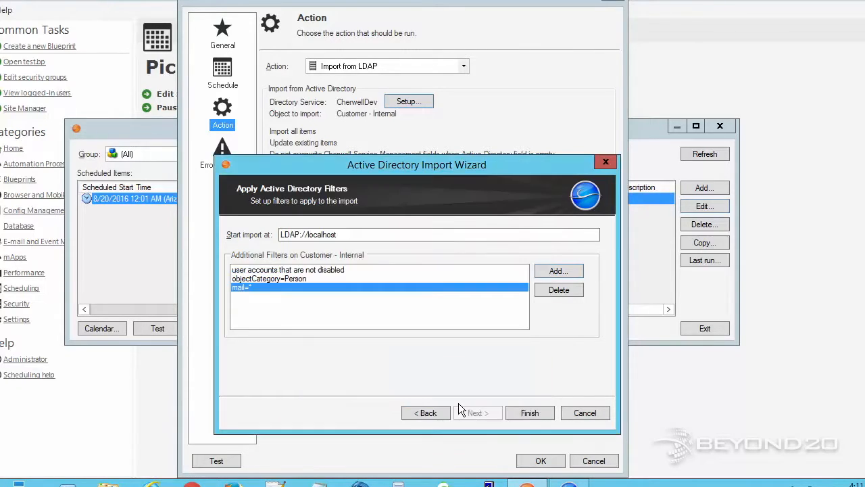
pyautogui.click(529, 413)
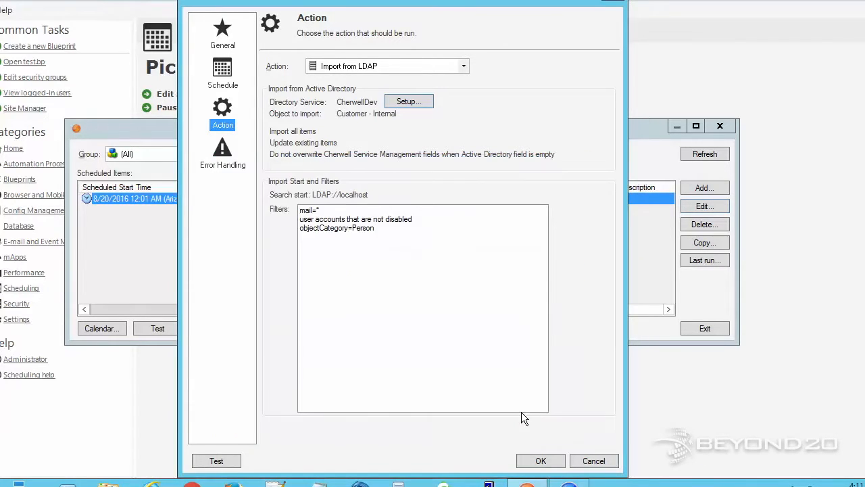
# Save the AD Import scheduled item and run a test of it
pyautogui.click(541, 461)
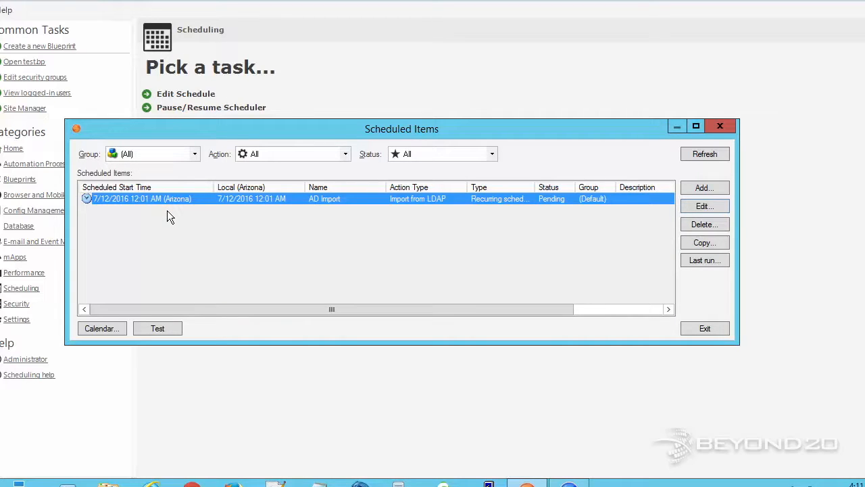
pyautogui.click(157, 329)
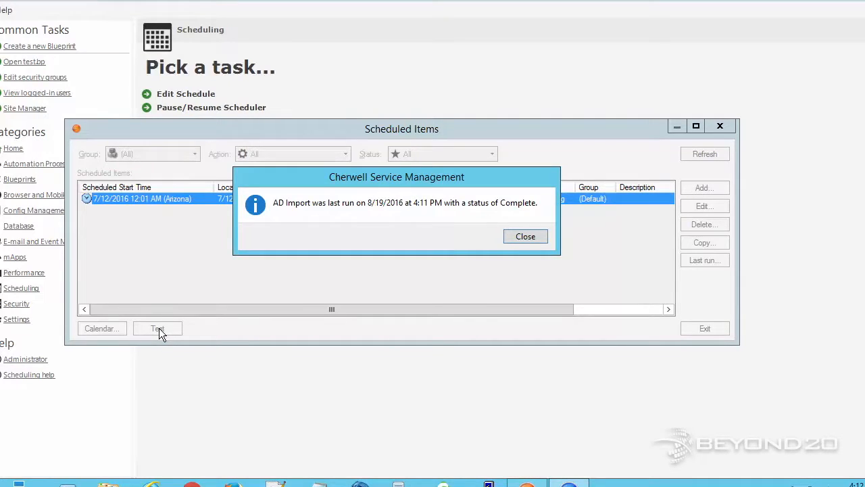
pyautogui.click(525, 237)
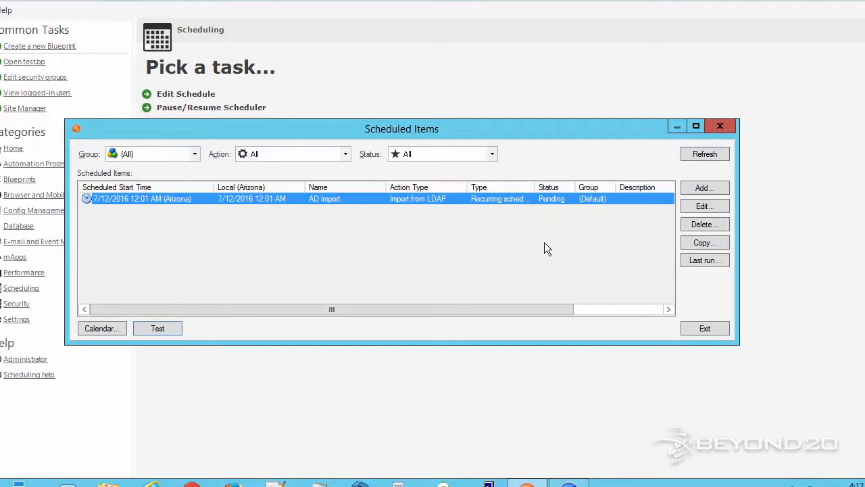
# Switch to Cherwell Service Management and run an unrestricted search for all contacts in the Contact Manager
pyautogui.moveTo(569, 482)
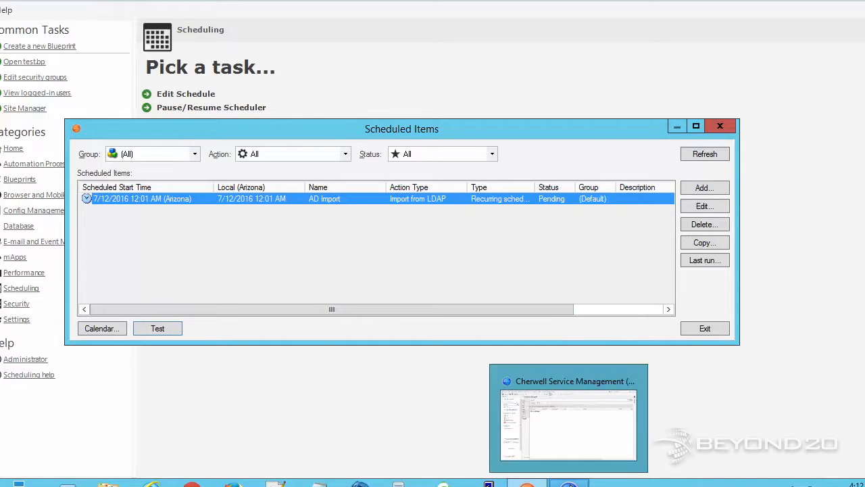
pyautogui.click(568, 416)
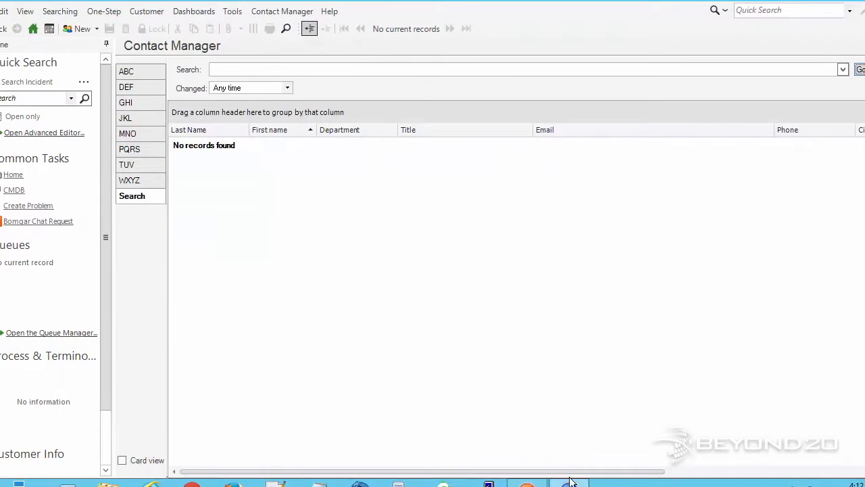
pyautogui.click(136, 198)
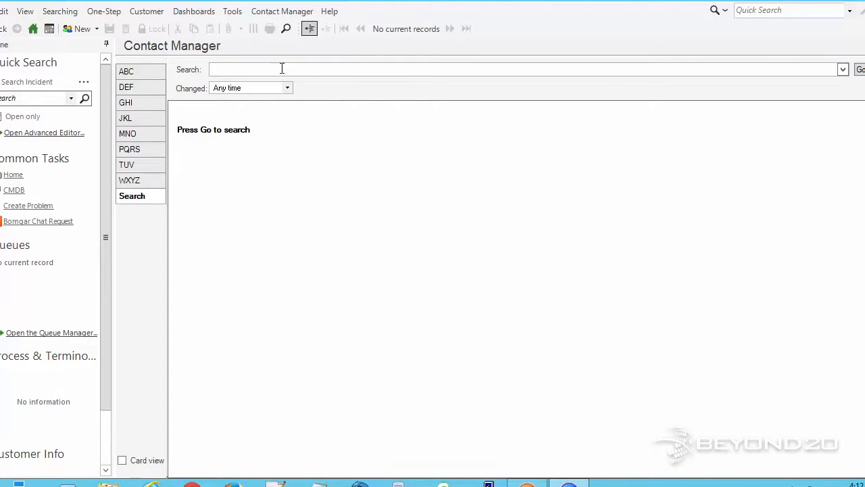
pyautogui.click(860, 70)
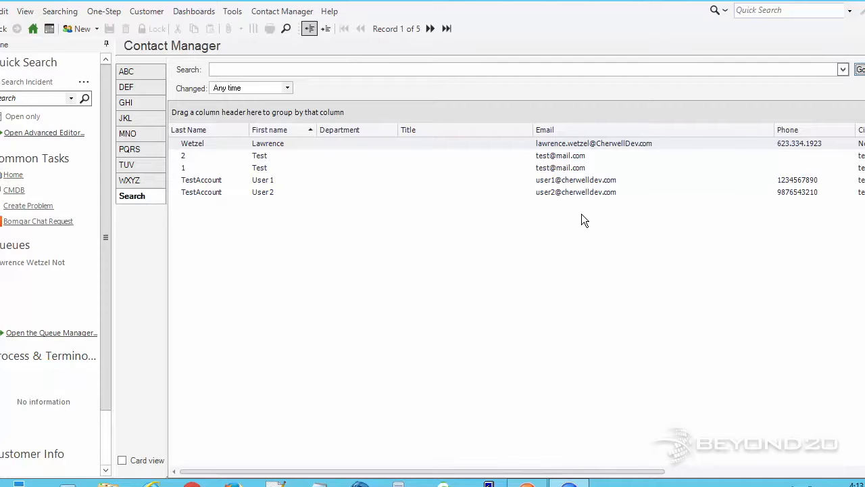
# Delete all the imported Customer - Internal records listed by the contact search
pyautogui.click(261, 157)
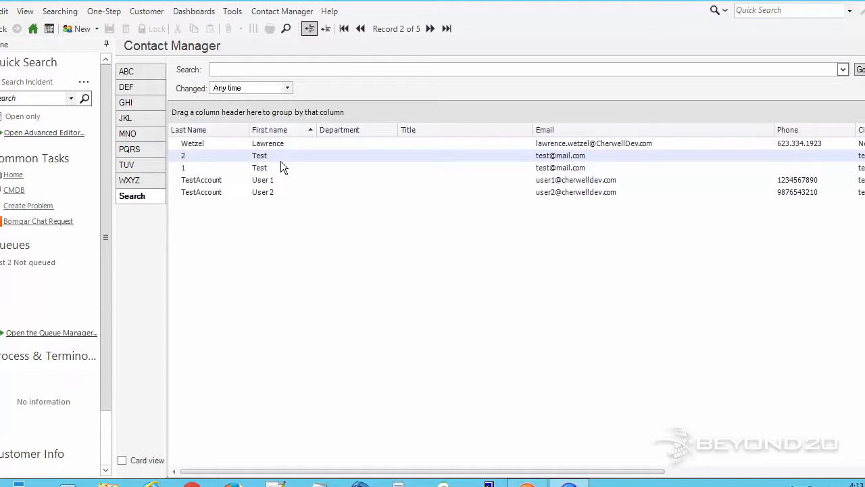
pyautogui.click(0, 11)
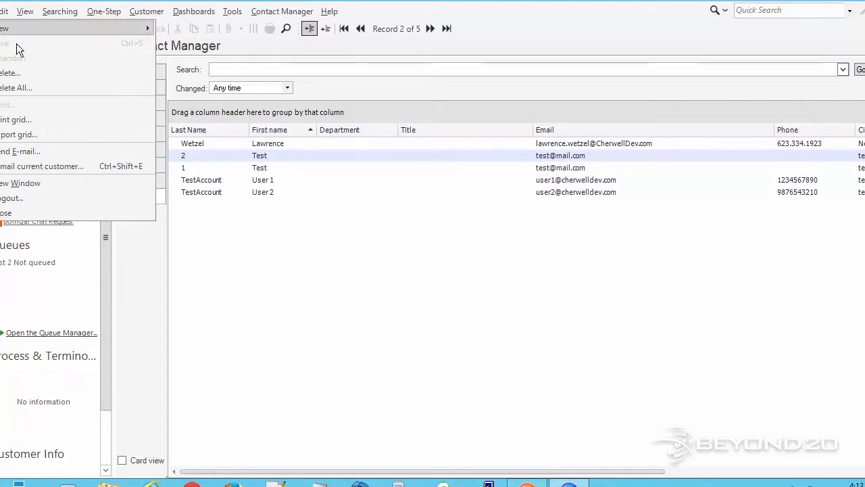
pyautogui.click(70, 88)
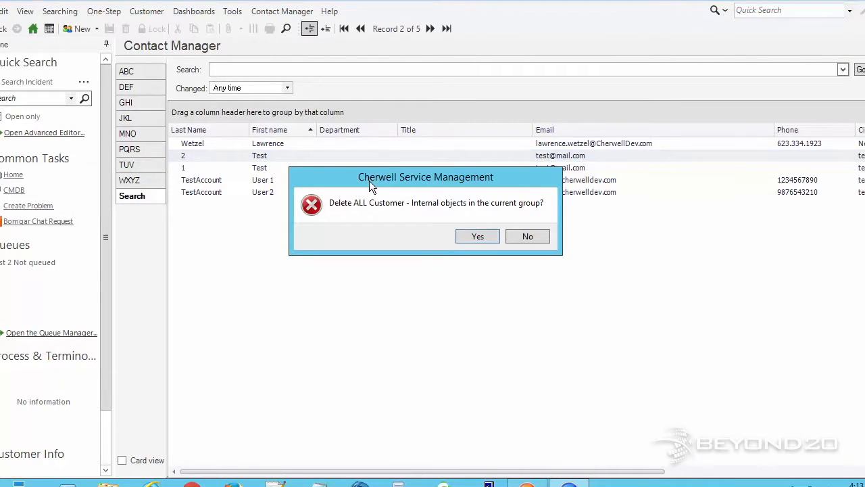
pyautogui.click(477, 237)
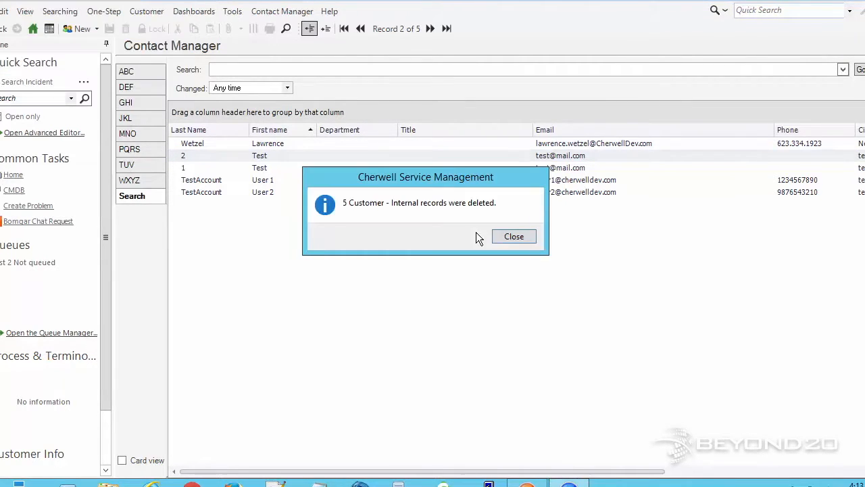
pyautogui.click(513, 237)
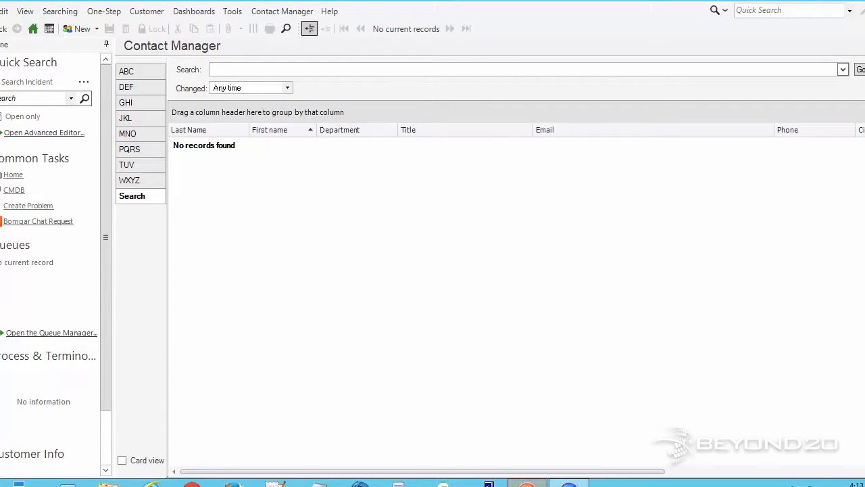
# Switch to Cherwell Administrator, edit the AD Import scheduled item and advance its Active Directory import setup to the filters page
pyautogui.click(527, 482)
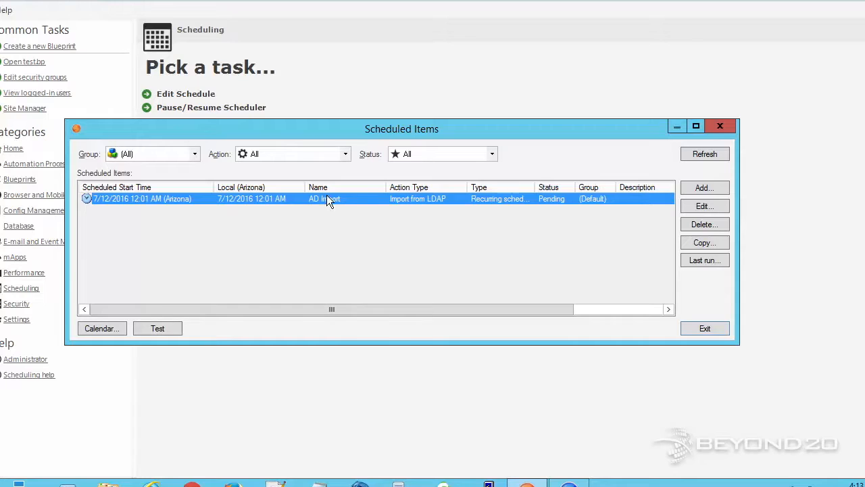
pyautogui.click(697, 207)
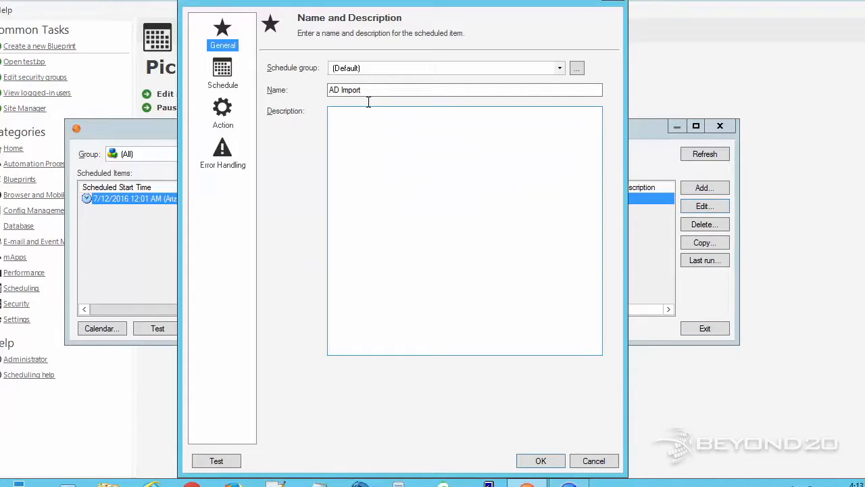
pyautogui.click(224, 112)
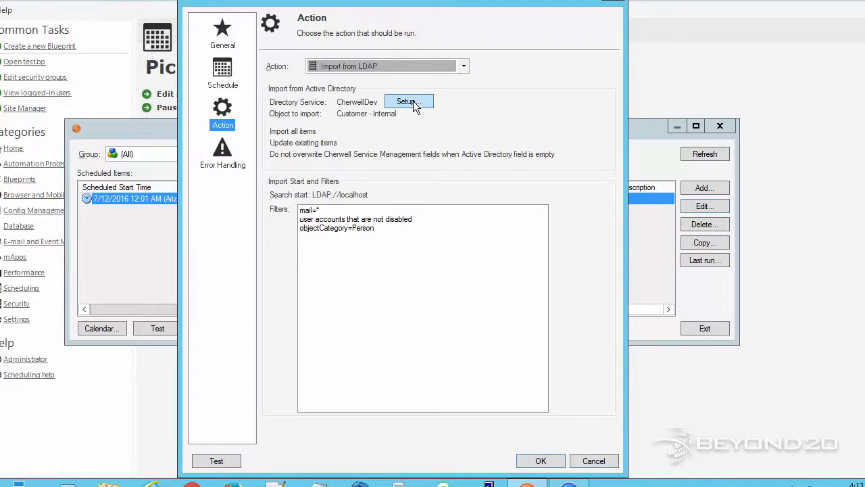
pyautogui.click(408, 102)
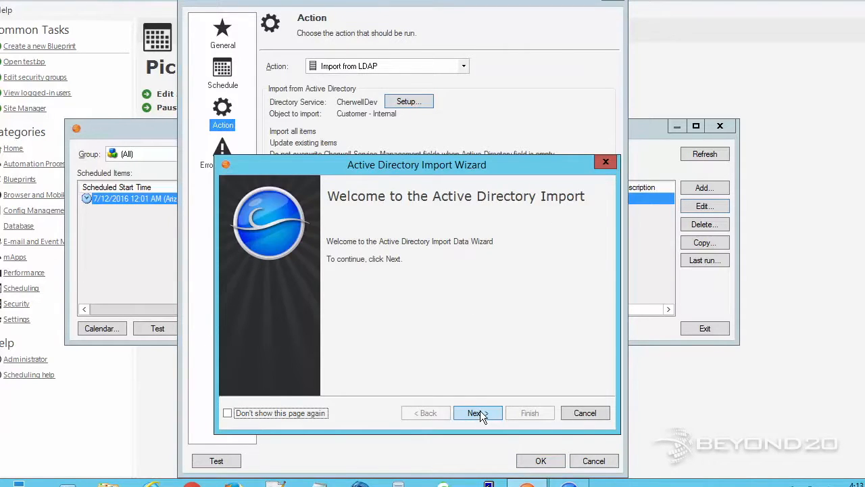
pyautogui.click(479, 411)
pyautogui.click(480, 409)
pyautogui.click(480, 409)
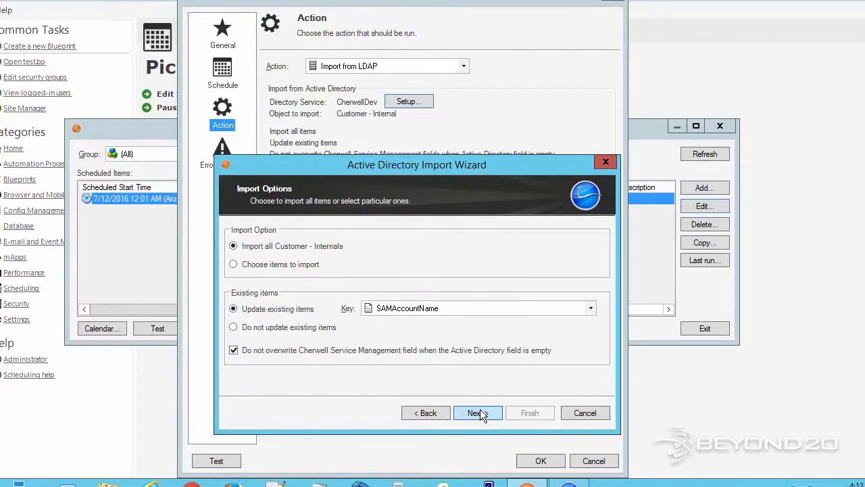
pyautogui.click(480, 411)
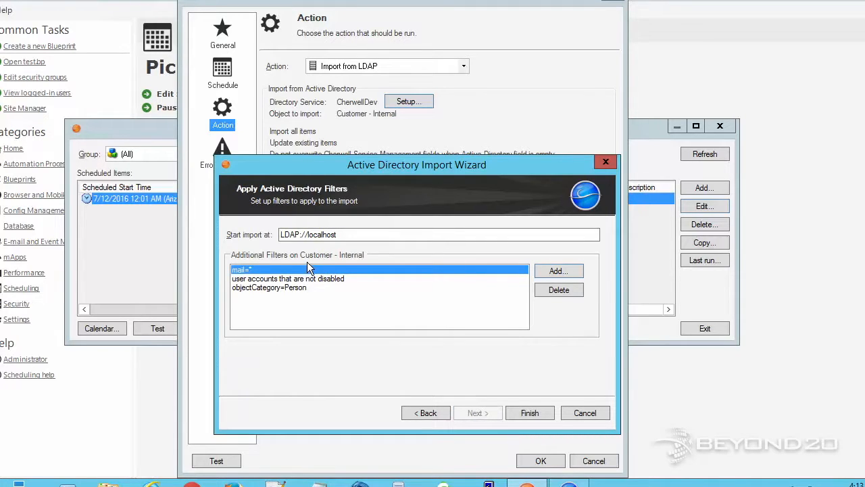
# Add the custom filter string !(givenName=test) to the Customer - Internal import filters and finish the wizard
pyautogui.click(559, 272)
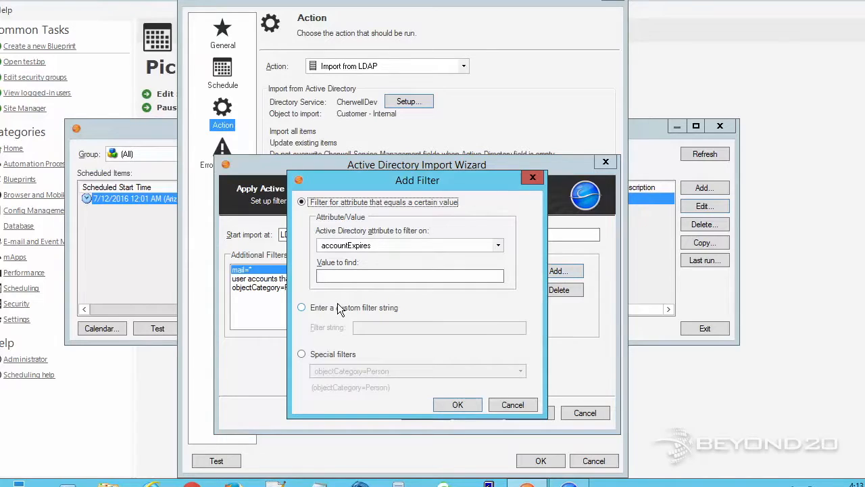
pyautogui.click(338, 308)
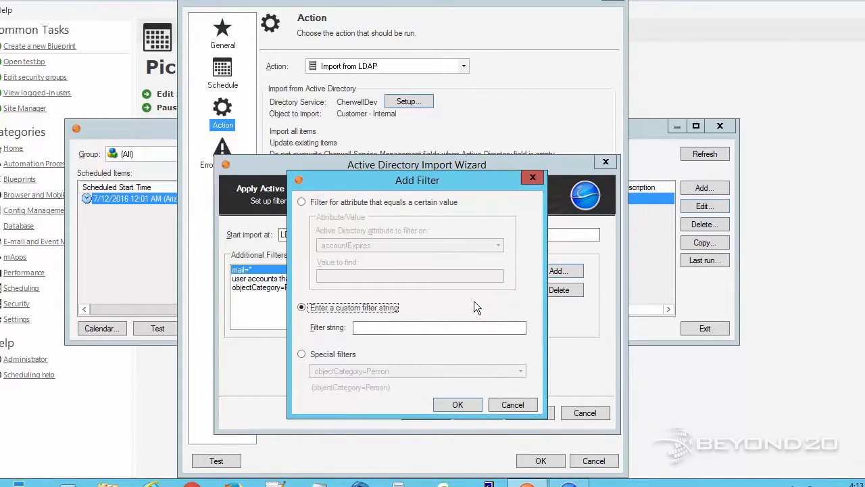
pyautogui.click(428, 328)
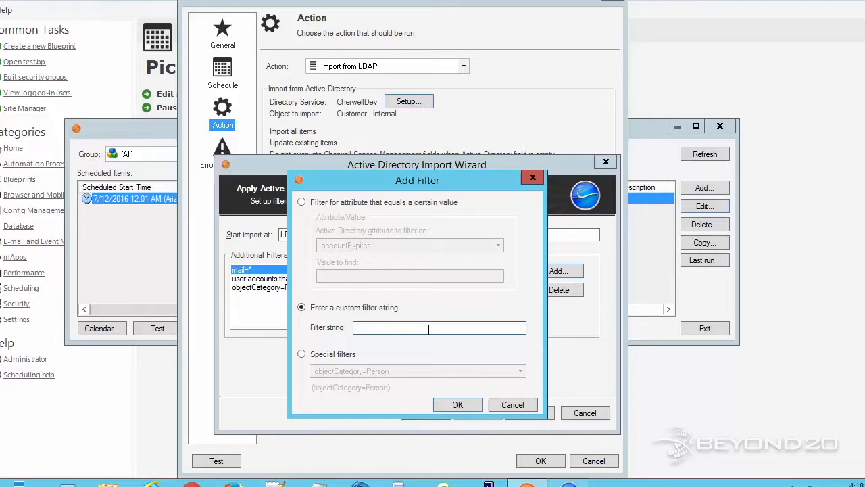
pyautogui.write('(!')
pyautogui.write('(')
pyautogui.write('given')
pyautogui.write('Name')
pyautogui.write('=test')
pyautogui.click(458, 402)
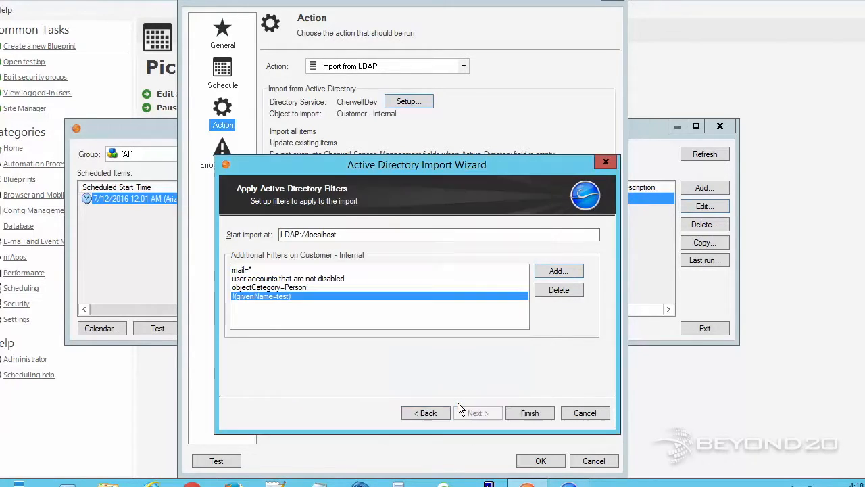
pyautogui.click(530, 413)
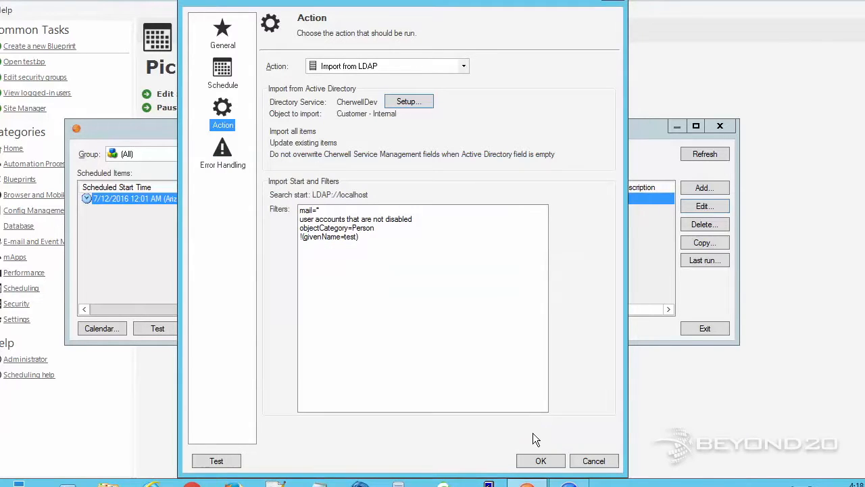
# Save the AD Import scheduled item with its new filter and test-run it, dismissing the run message
pyautogui.click(541, 461)
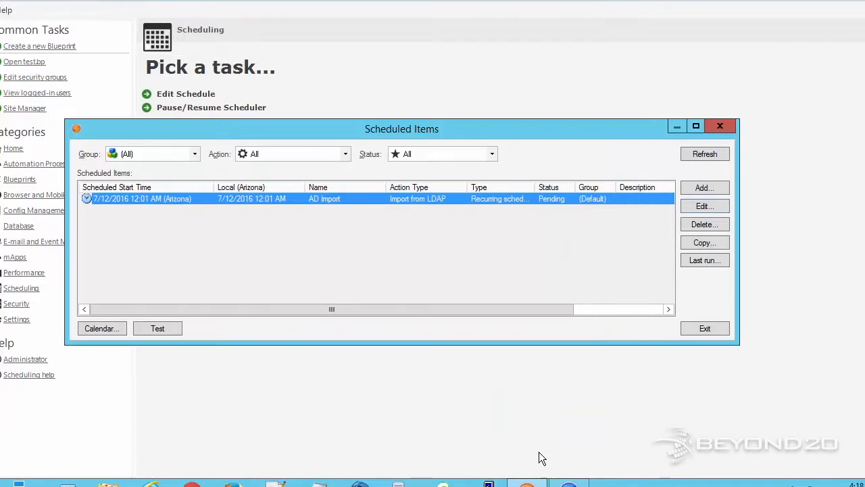
pyautogui.click(163, 326)
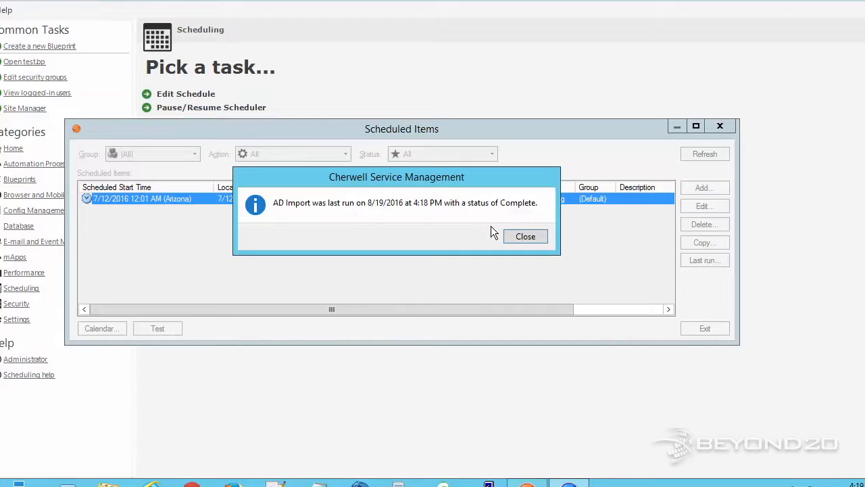
pyautogui.click(531, 237)
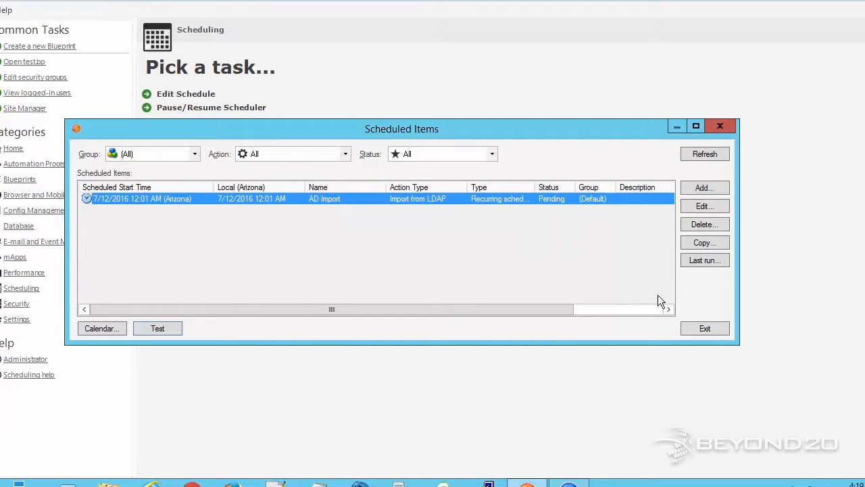
# Switch to Cherwell Service Management and rerun the unrestricted contact search in the Contact Manager
pyautogui.moveTo(568, 481)
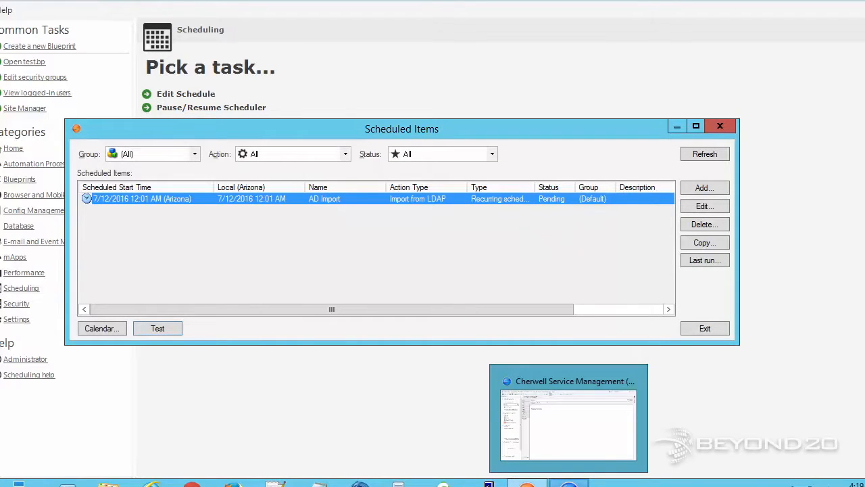
pyautogui.click(569, 482)
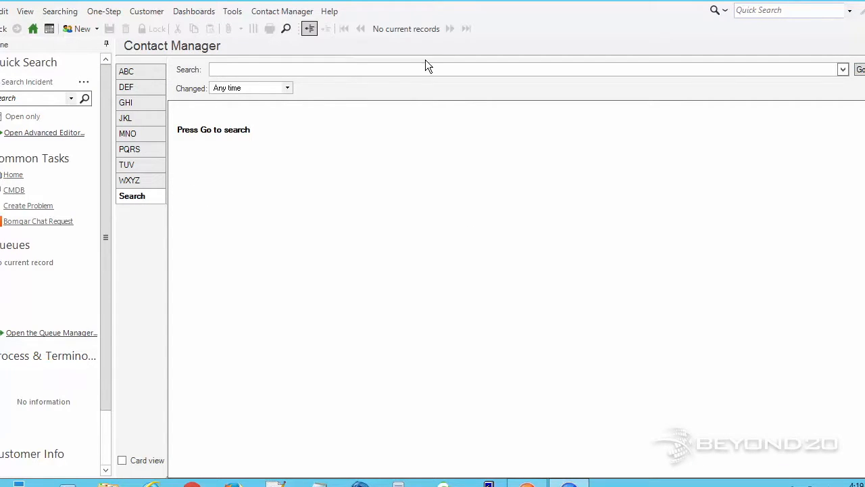
pyautogui.click(861, 72)
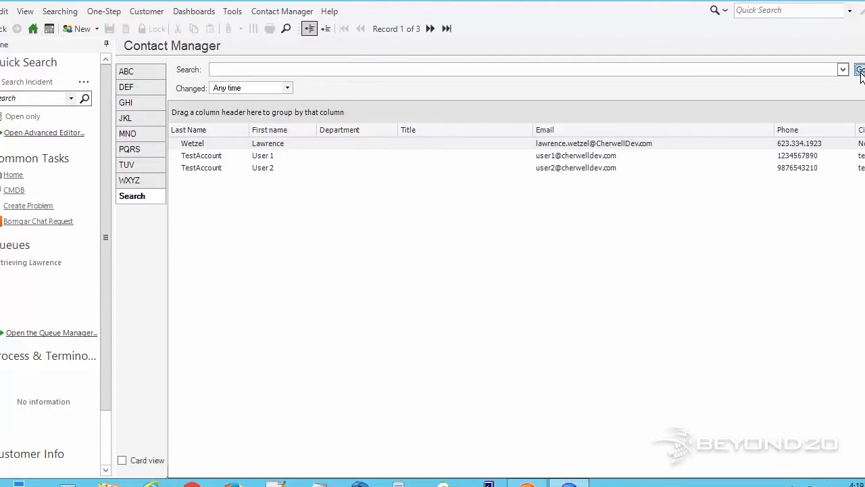